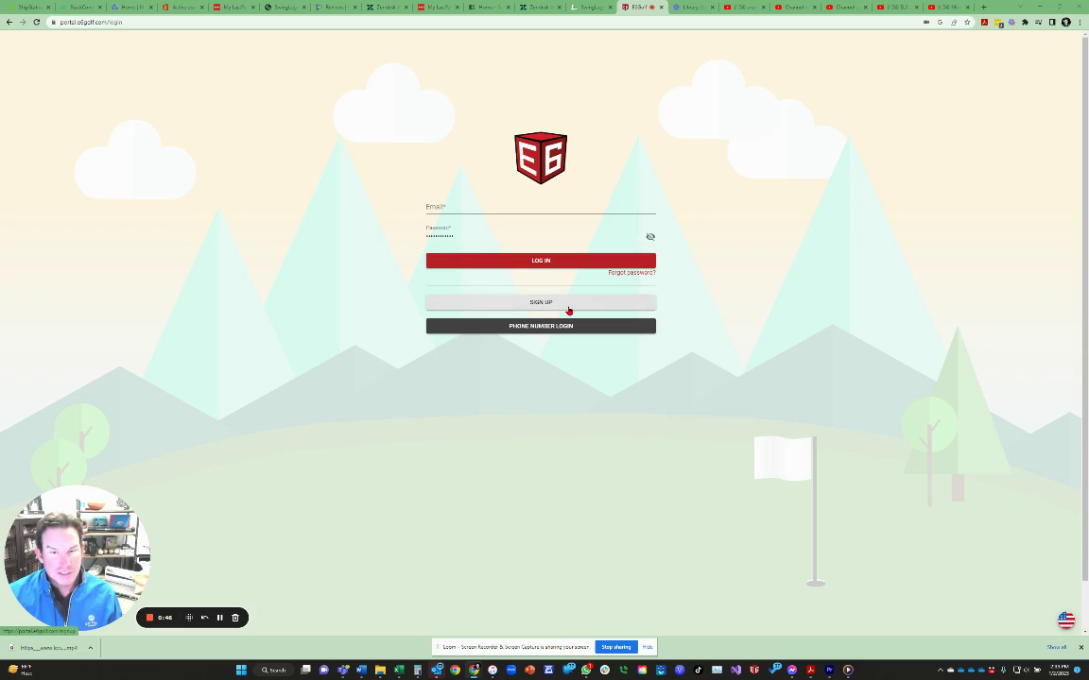
# Step: Log in to the E6 portal with the account's e-mail address and the already filled-in password
pyautogui.click(548, 303)
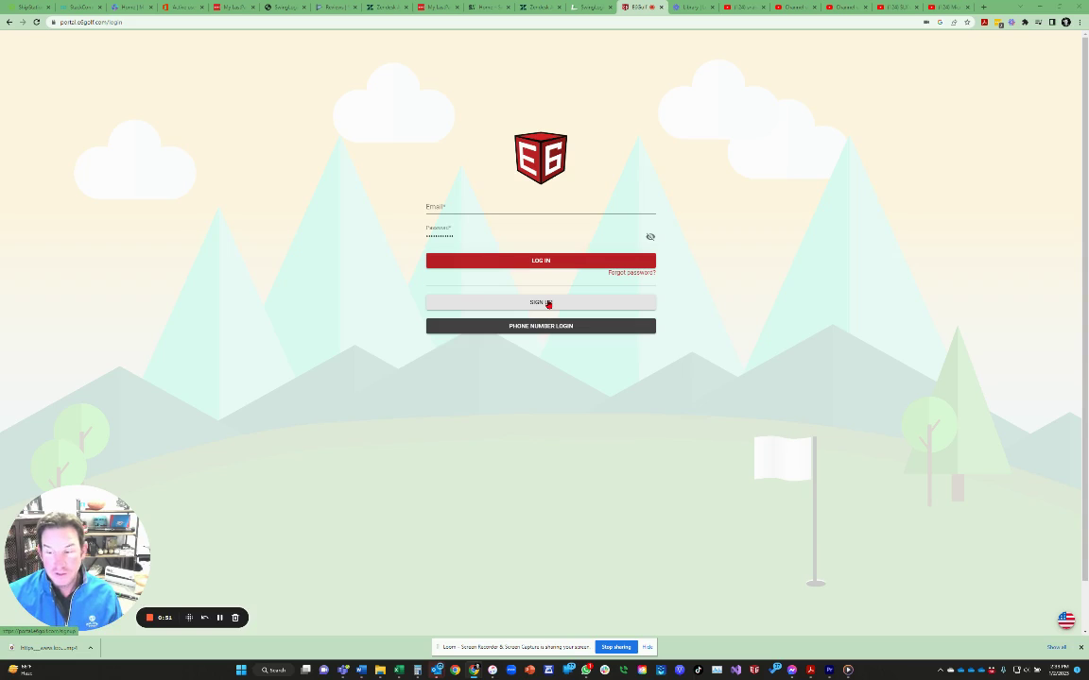
pyautogui.click(491, 209)
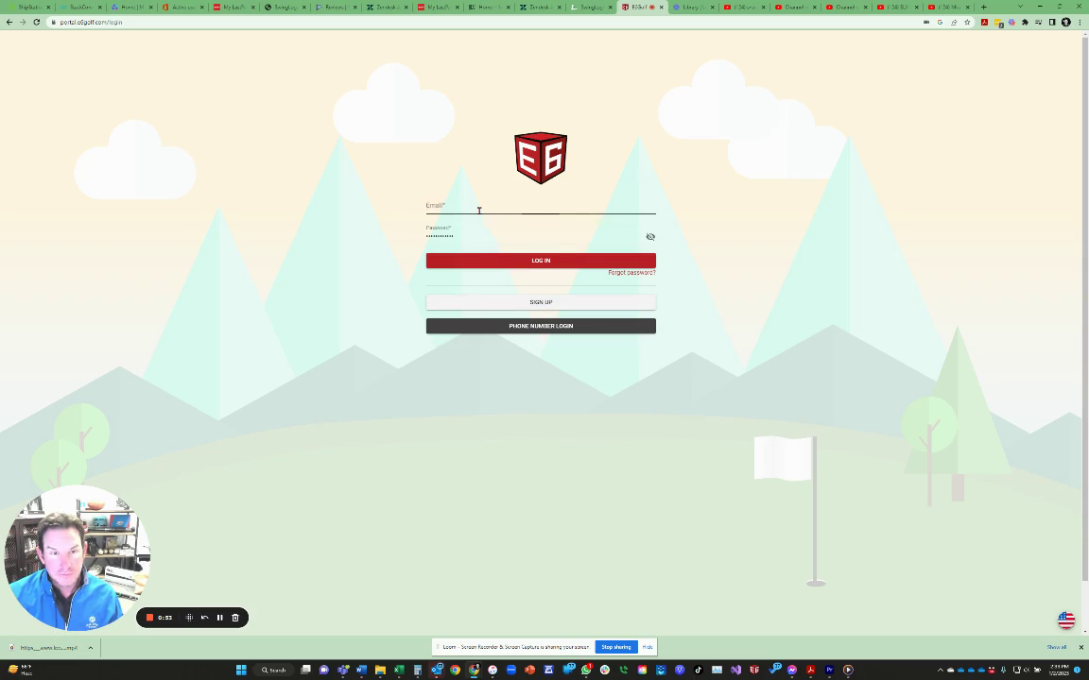
pyautogui.rightClick(444, 206)
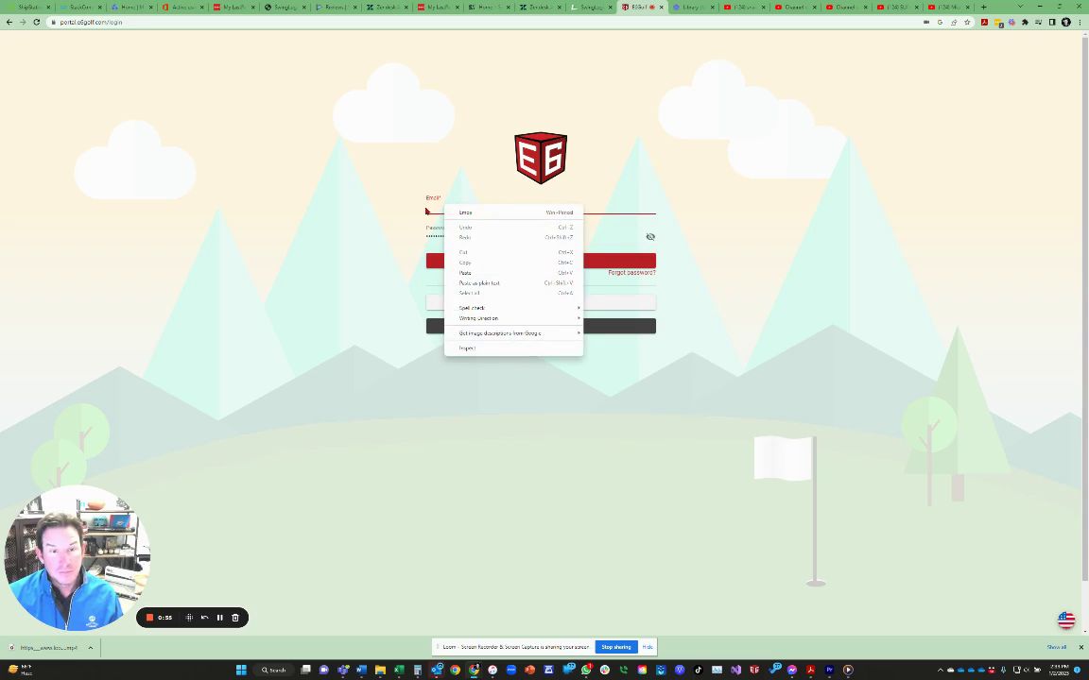
pyautogui.click(426, 211)
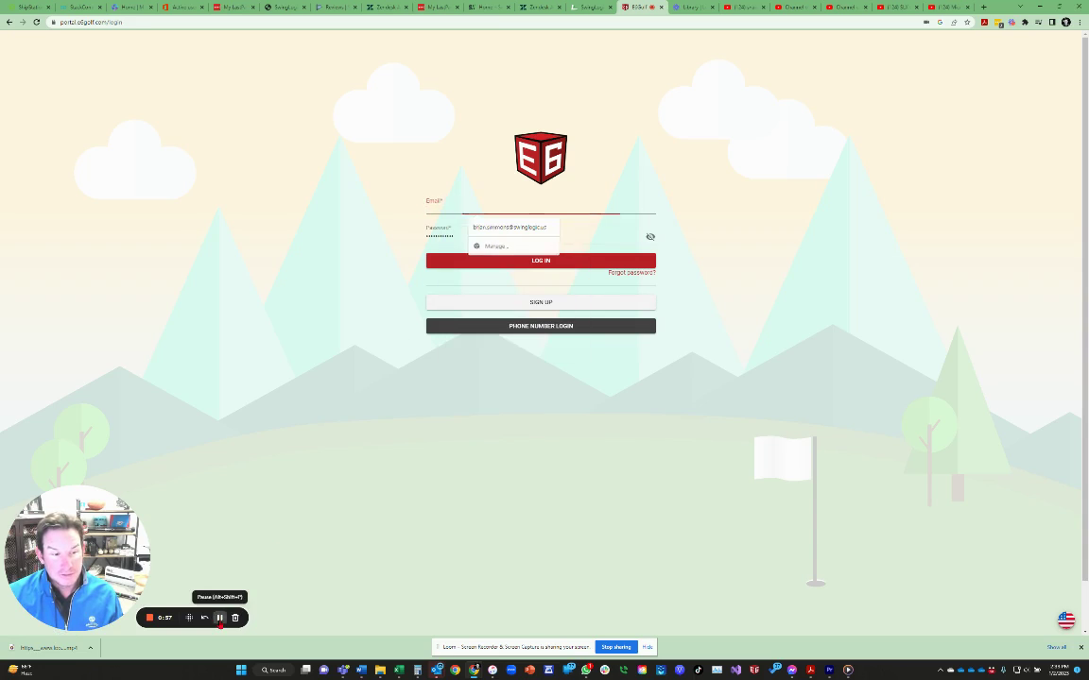
pyautogui.press('Down')
pyautogui.press('Return')
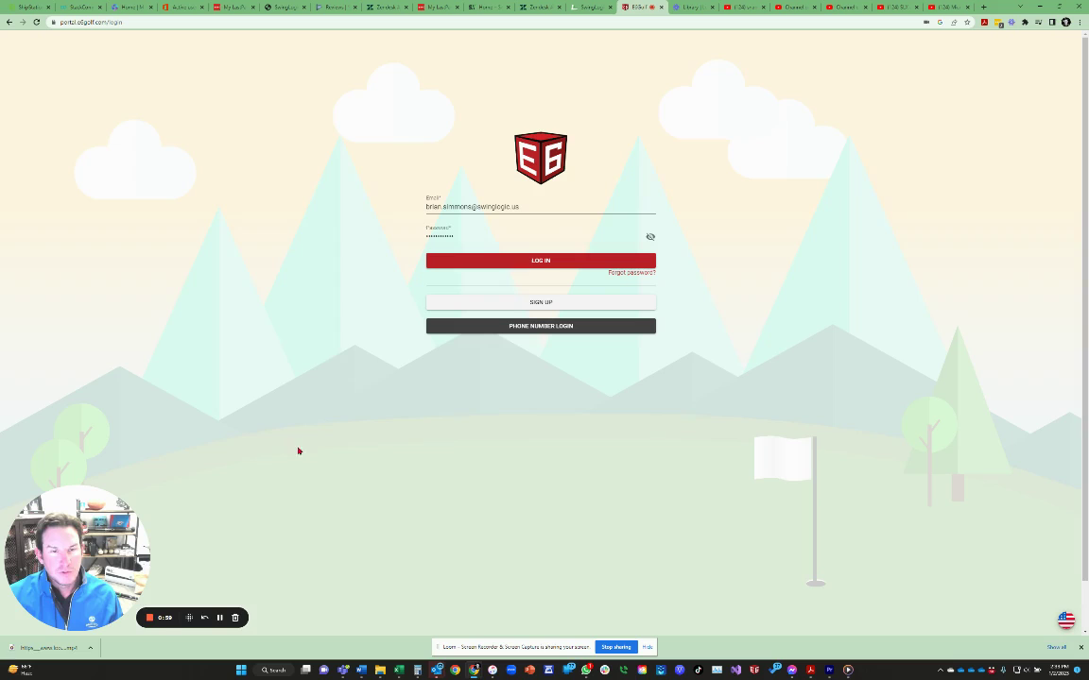
pyautogui.click(542, 260)
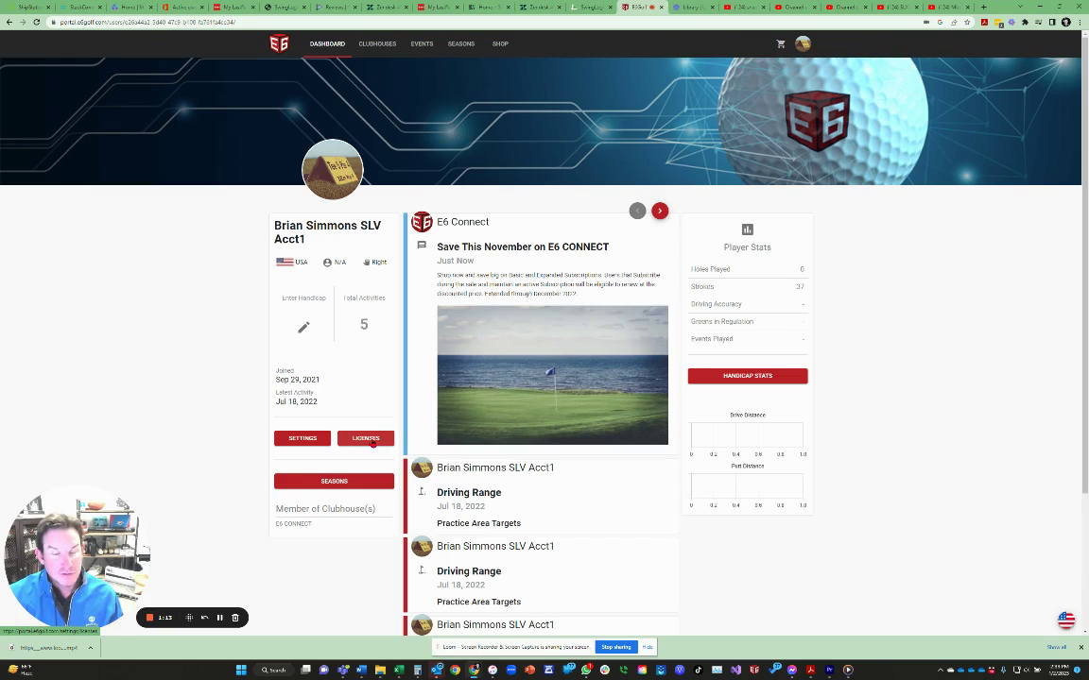
# Step: Open the account's license management page and look through the mobile and desktop licenses
pyautogui.click(371, 441)
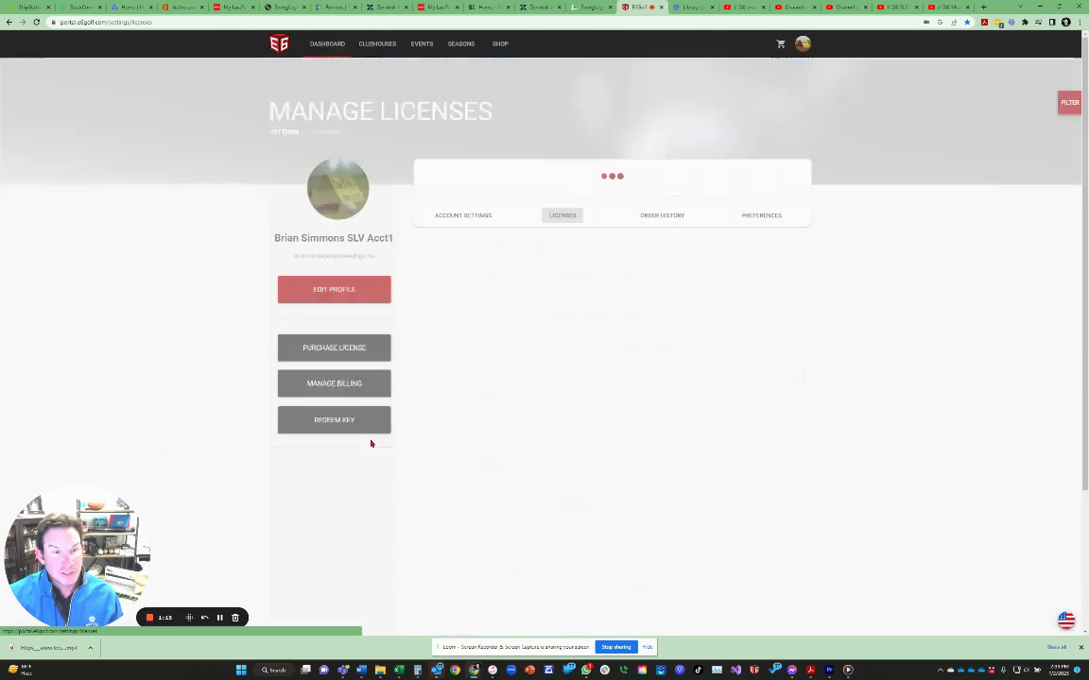
pyautogui.scroll(-3, 775, 483)
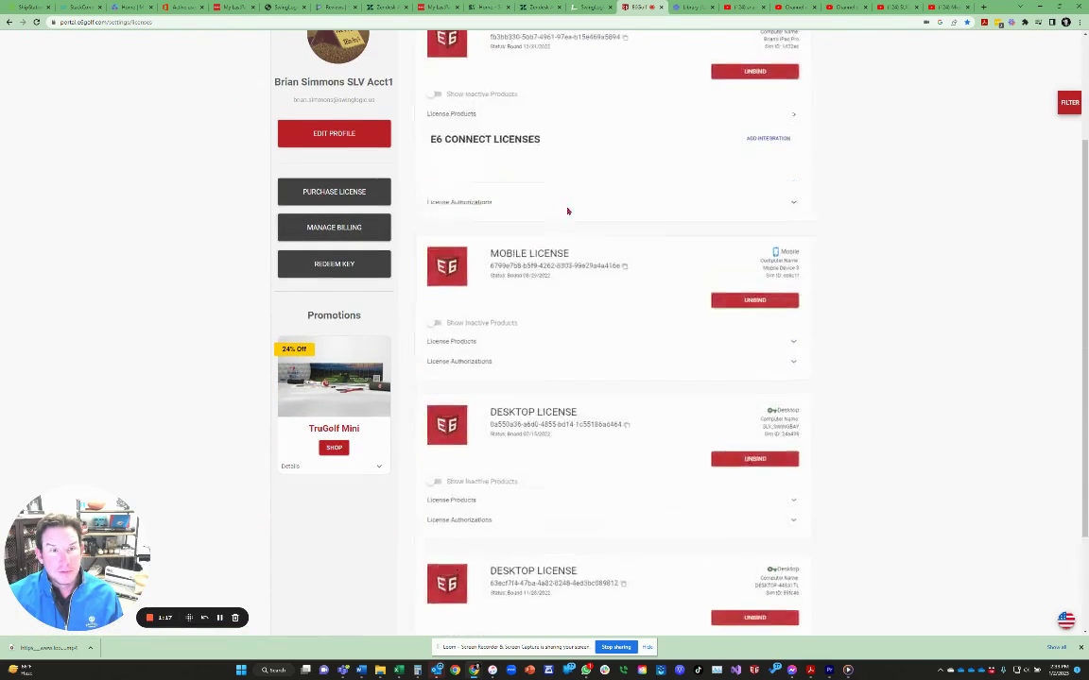
pyautogui.scroll(5, 707, 209)
pyautogui.scroll(-6, 612, 299)
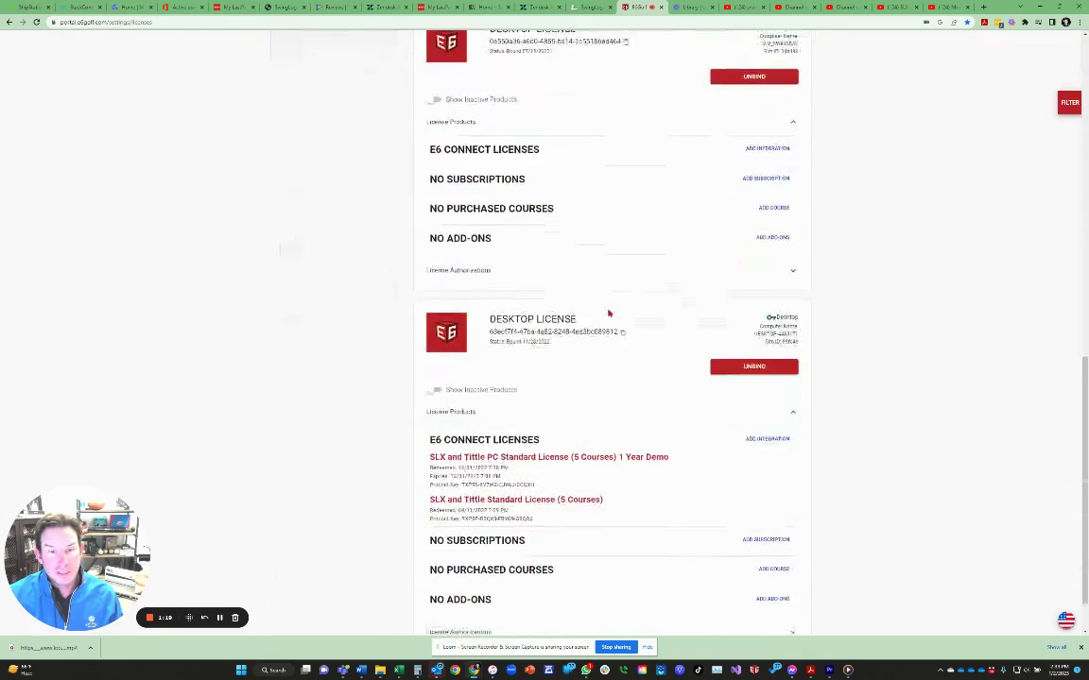
pyautogui.scroll(6, 608, 322)
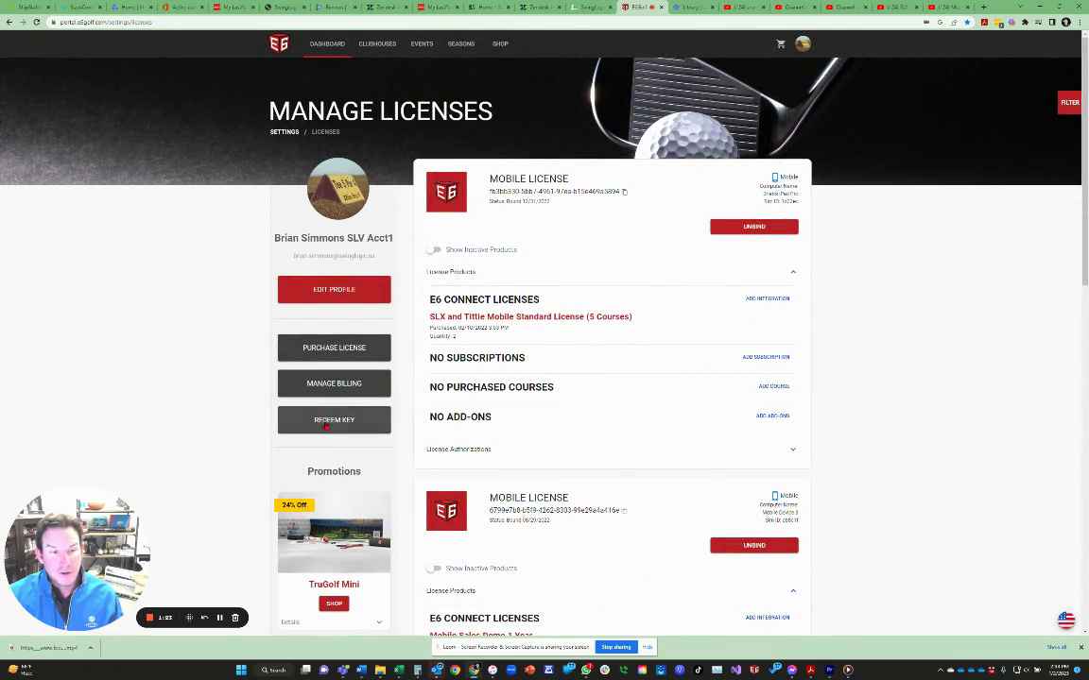
# Step: Start redeeming a product key and make the Product Key field active for entry
pyautogui.click(326, 424)
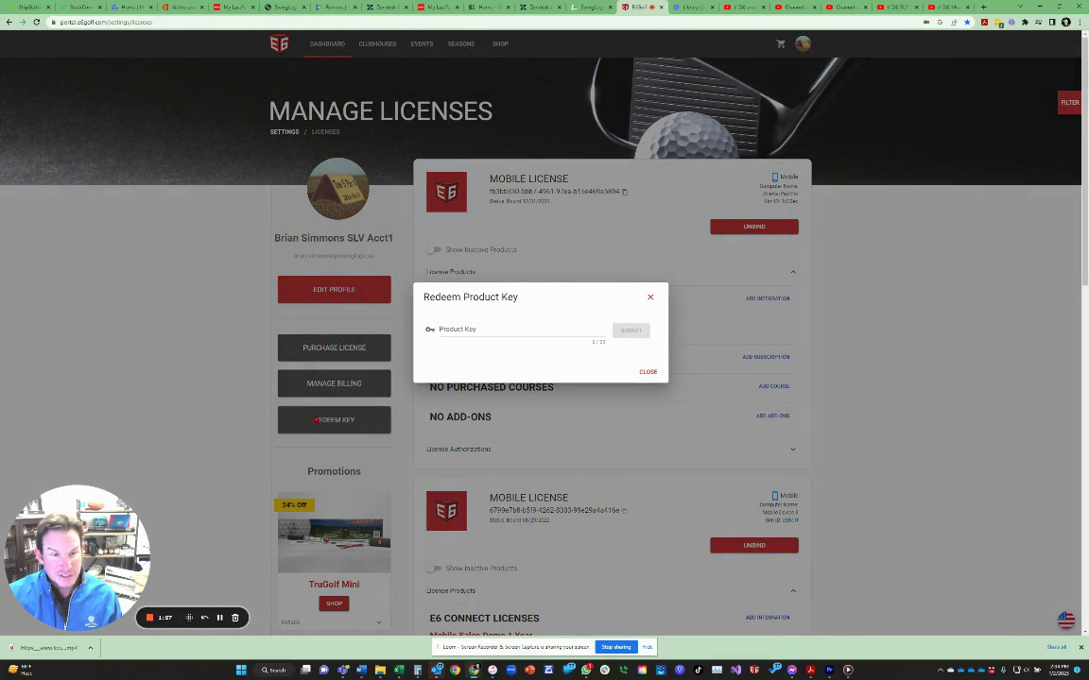
pyautogui.click(445, 329)
pyautogui.rightClick(442, 331)
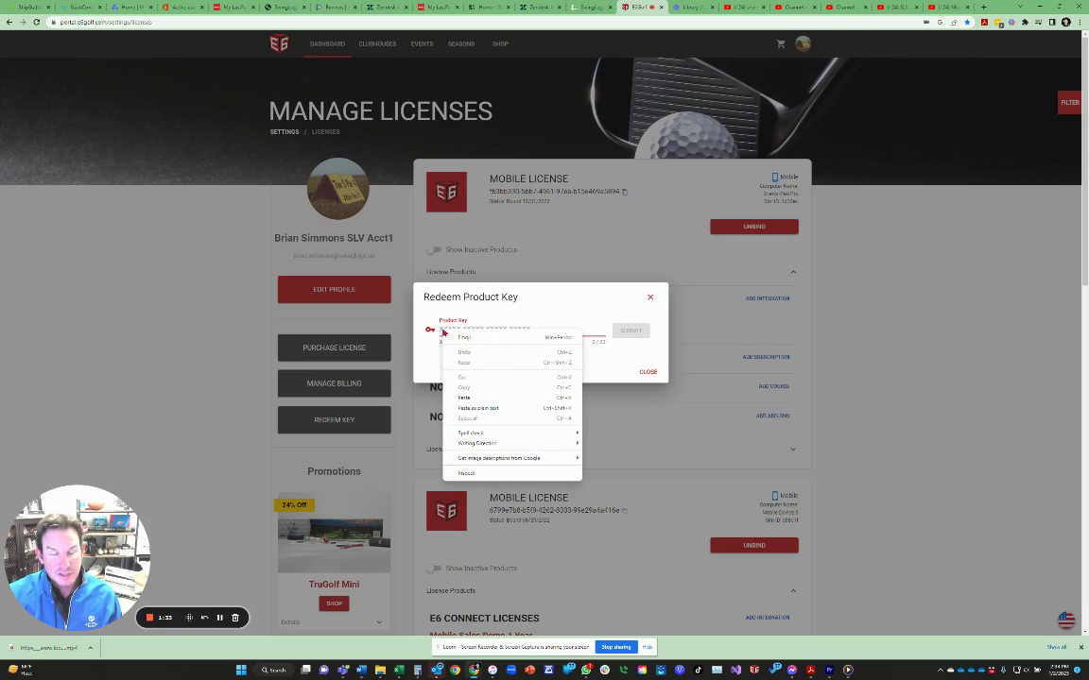
pyautogui.click(564, 331)
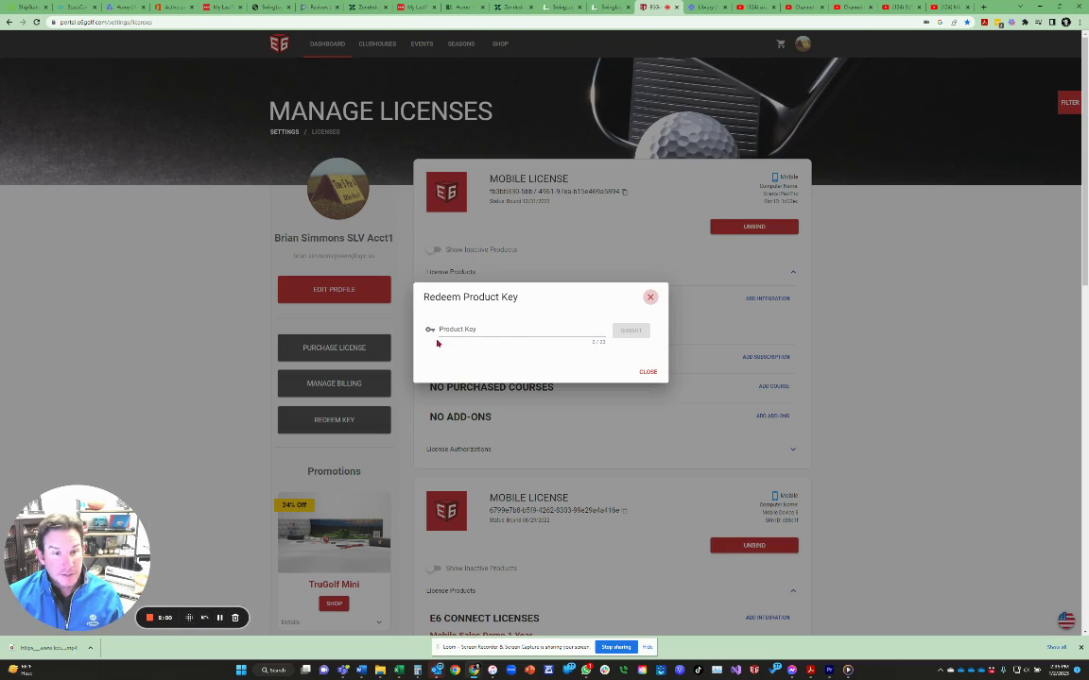
# Step: Switch to the SwingLogic registration site and copy the MicroSim device's license key from My Devices
pyautogui.click(605, 7)
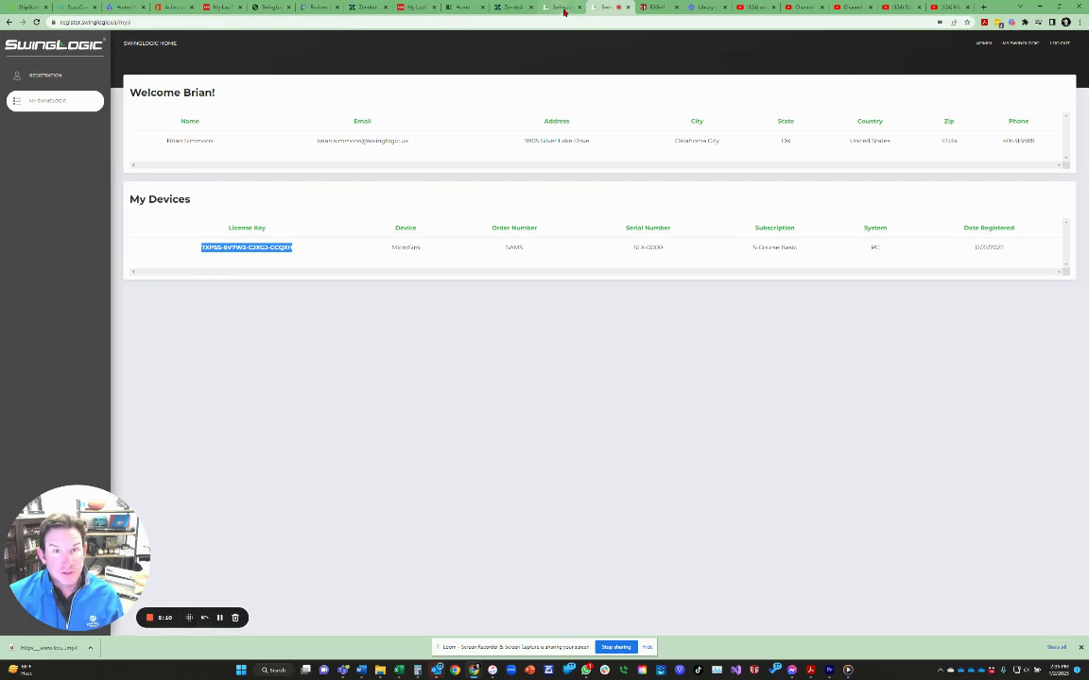
pyautogui.click(652, 8)
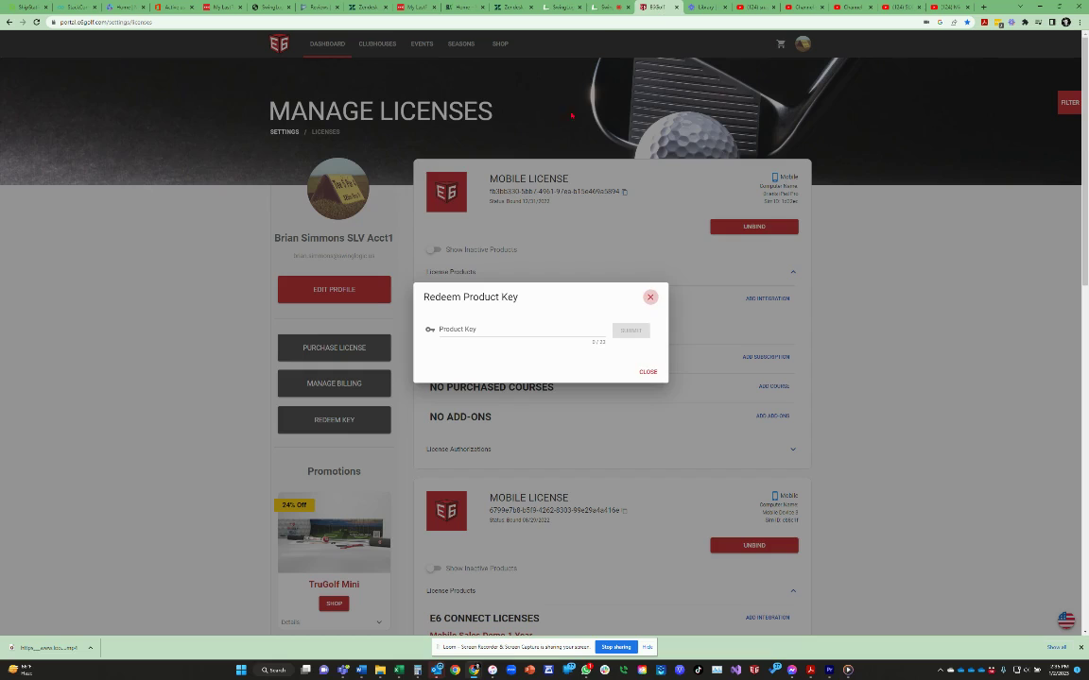
pyautogui.click(448, 328)
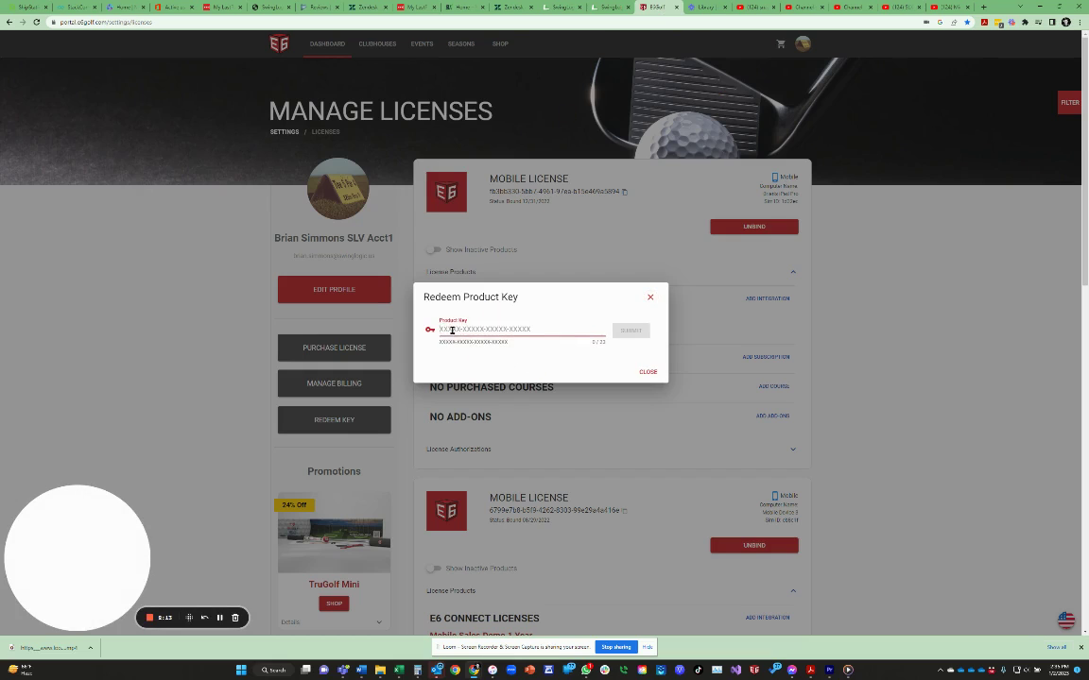
pyautogui.click(605, 8)
pyautogui.moveTo(297, 253); pyautogui.dragTo(202, 255)
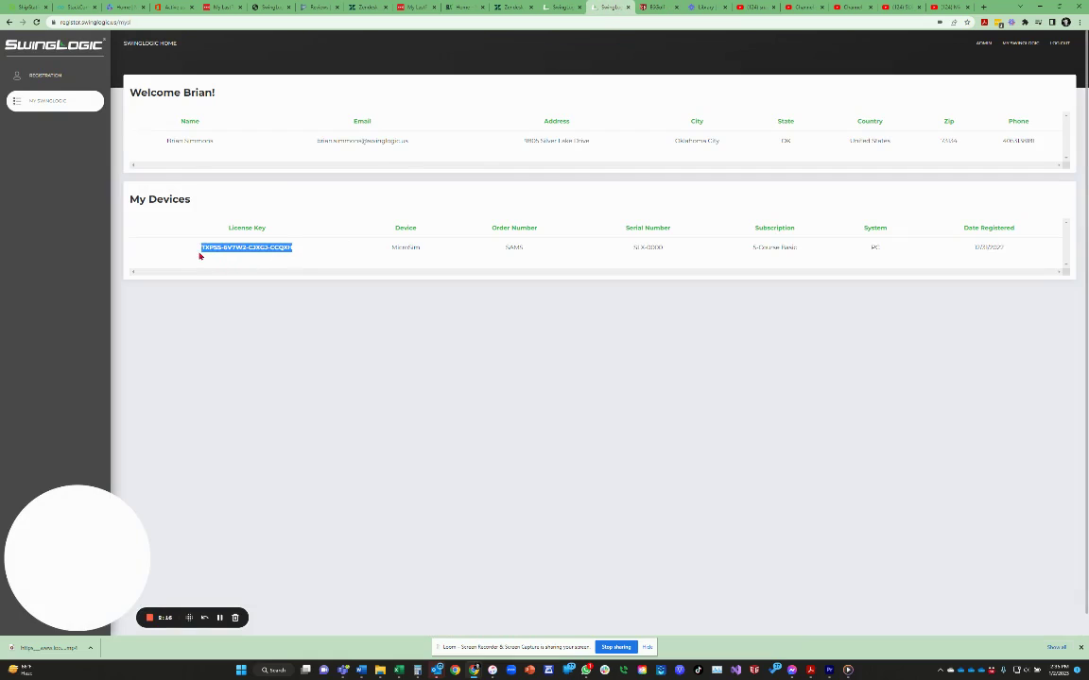
pyautogui.rightClick(206, 251)
pyautogui.click(223, 257)
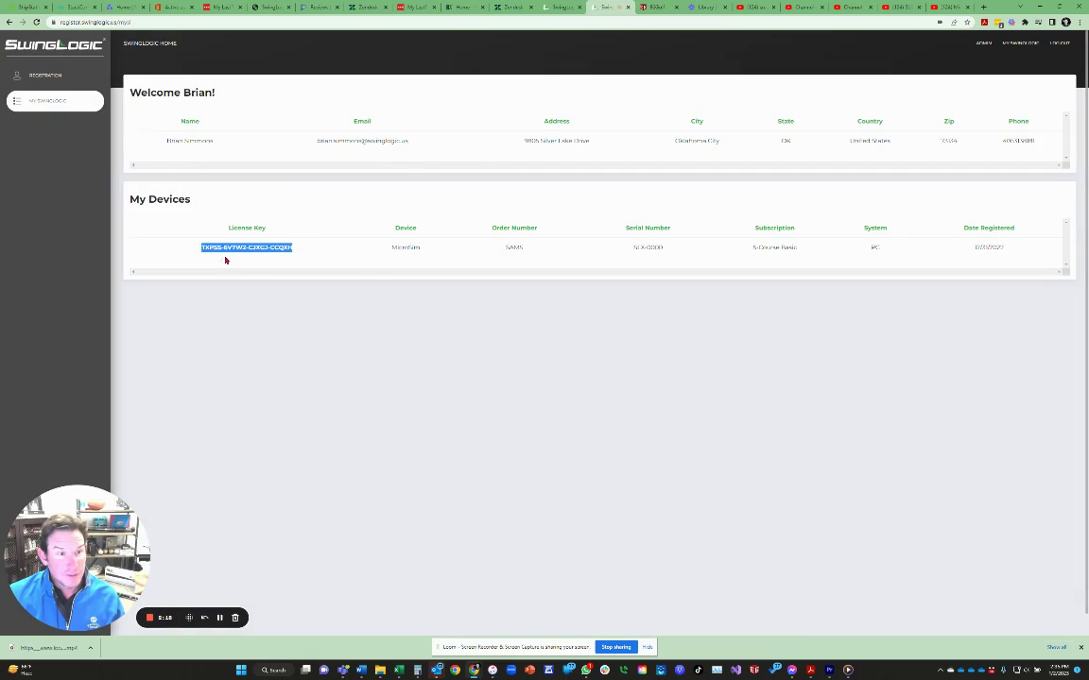
# Step: Return to the E6 portal and paste the copied license key into the Product Key field to try to redeem it
pyautogui.click(652, 8)
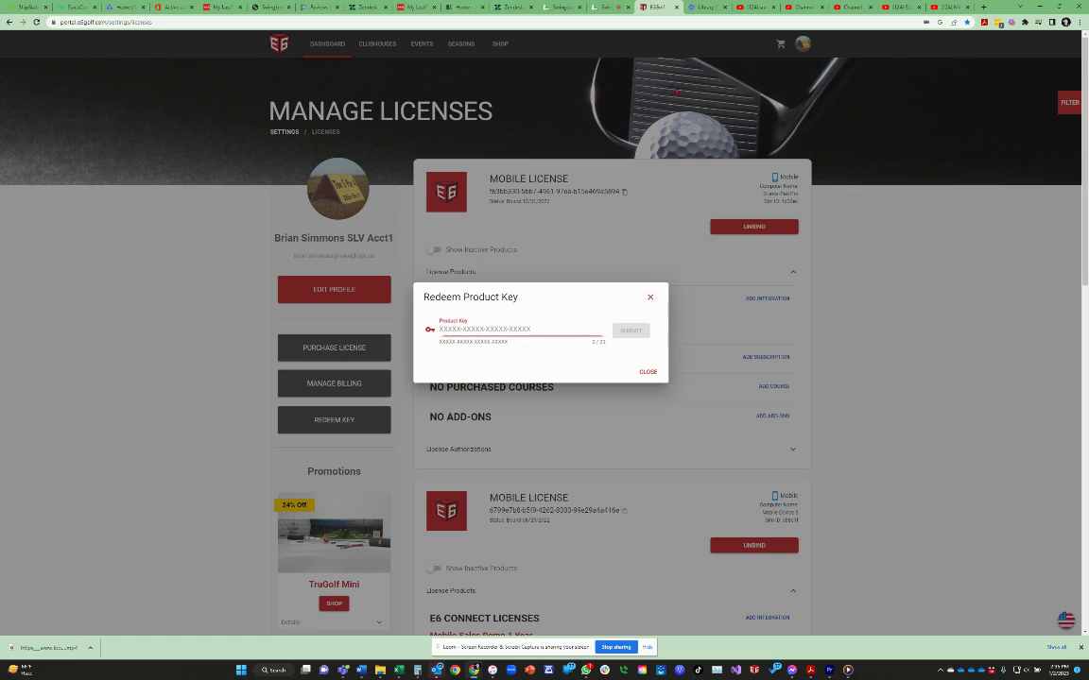
pyautogui.rightClick(455, 332)
pyautogui.click(473, 405)
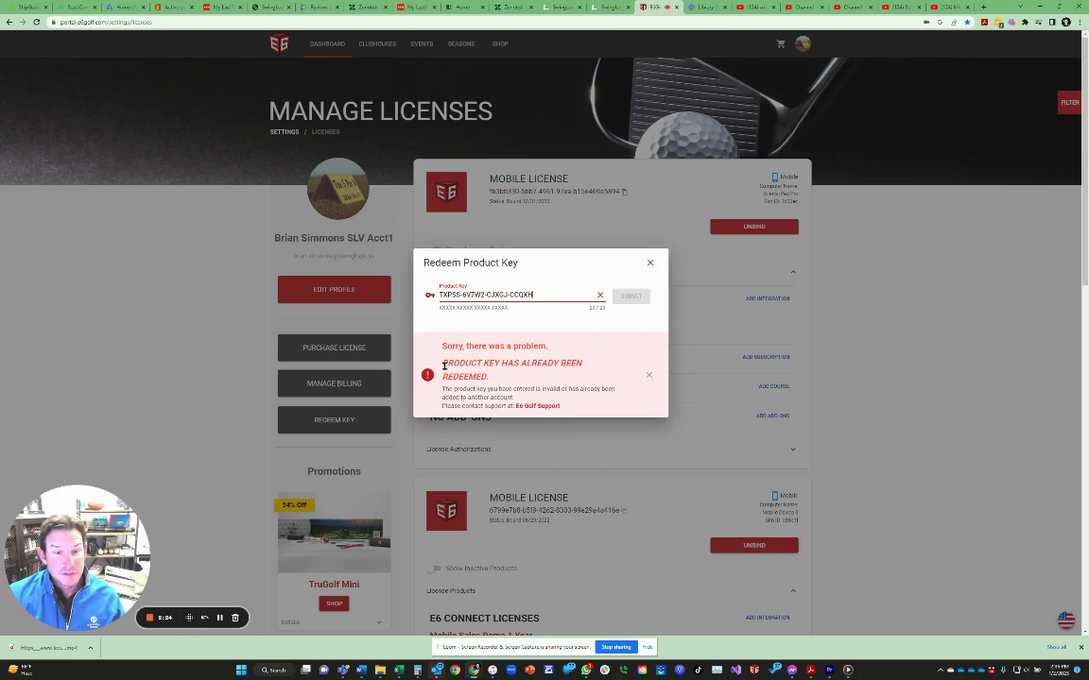
# Step: Highlight the message in the Redeem Product Key dialog to read it, and close the dialog
pyautogui.moveTo(438, 345); pyautogui.dragTo(608, 411)
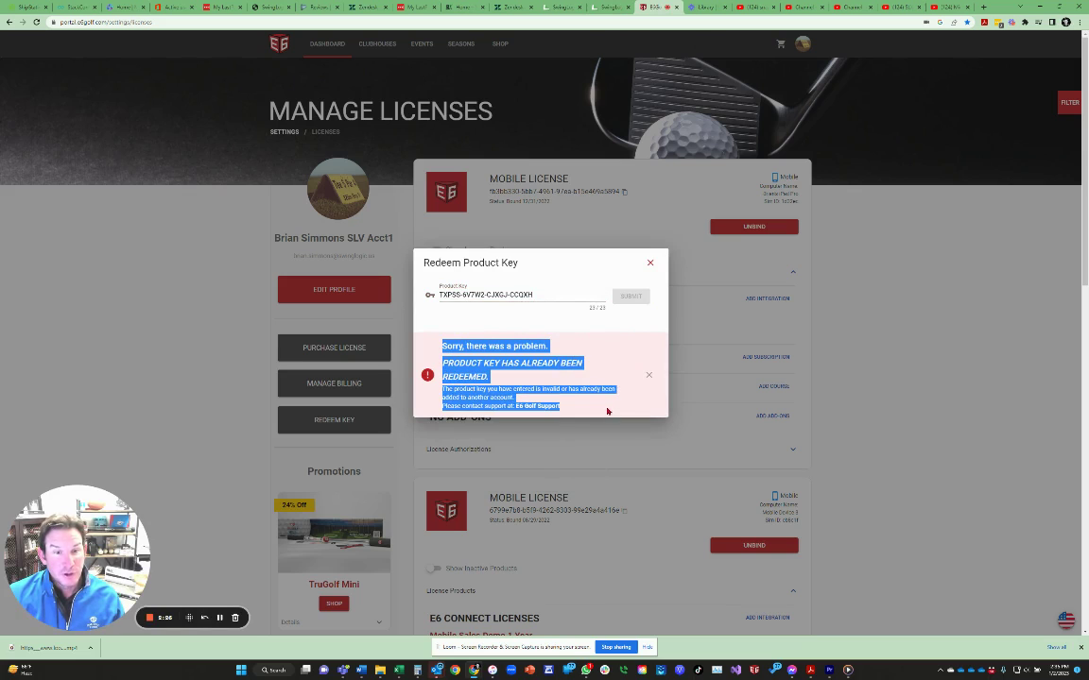
pyautogui.click(596, 412)
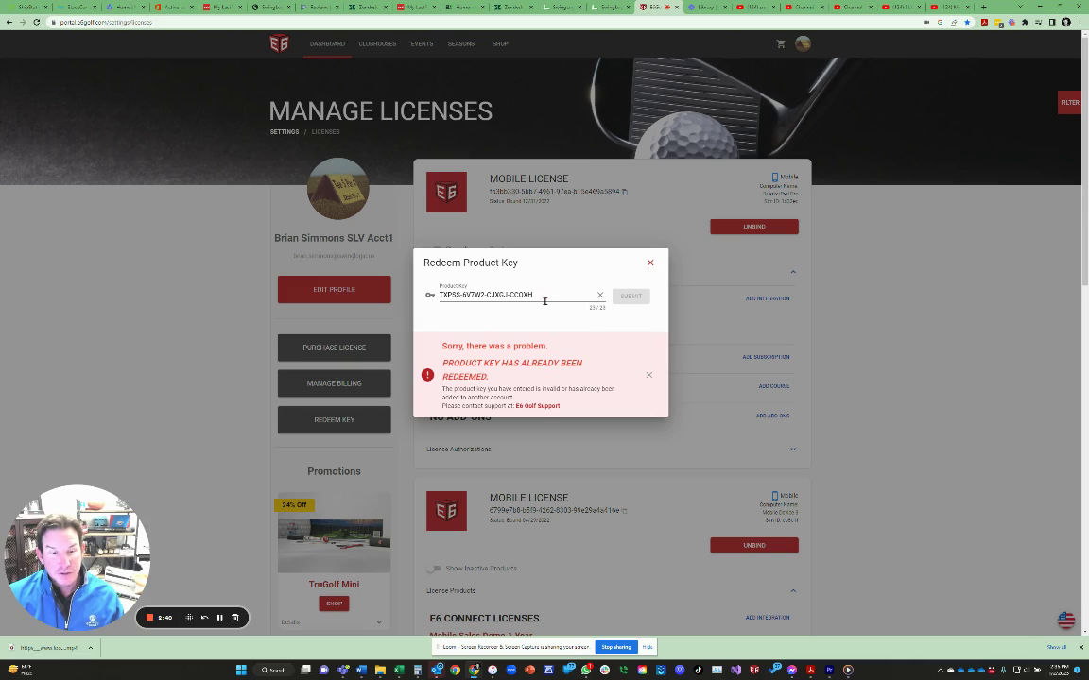
pyautogui.click(650, 265)
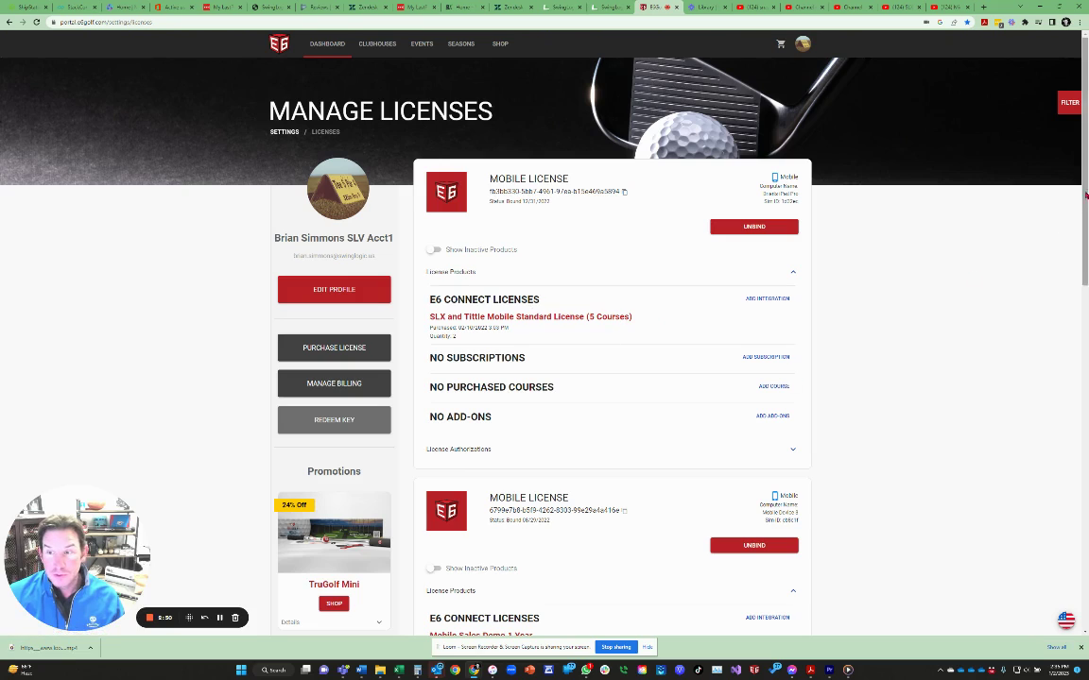
# Step: Examine the products, redemption details and bound computer names listed under each mobile and desktop license
pyautogui.moveTo(1085, 191); pyautogui.dragTo(1085, 352)
pyautogui.scroll(-7, 542, 460)
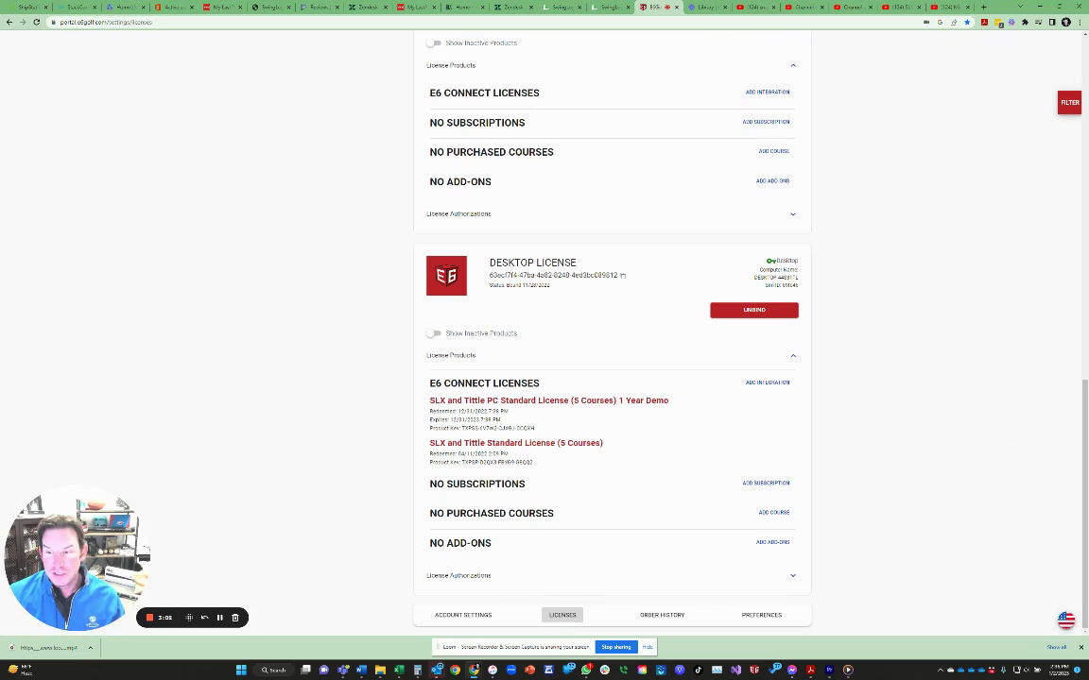
pyautogui.scroll(15, 1082, 429)
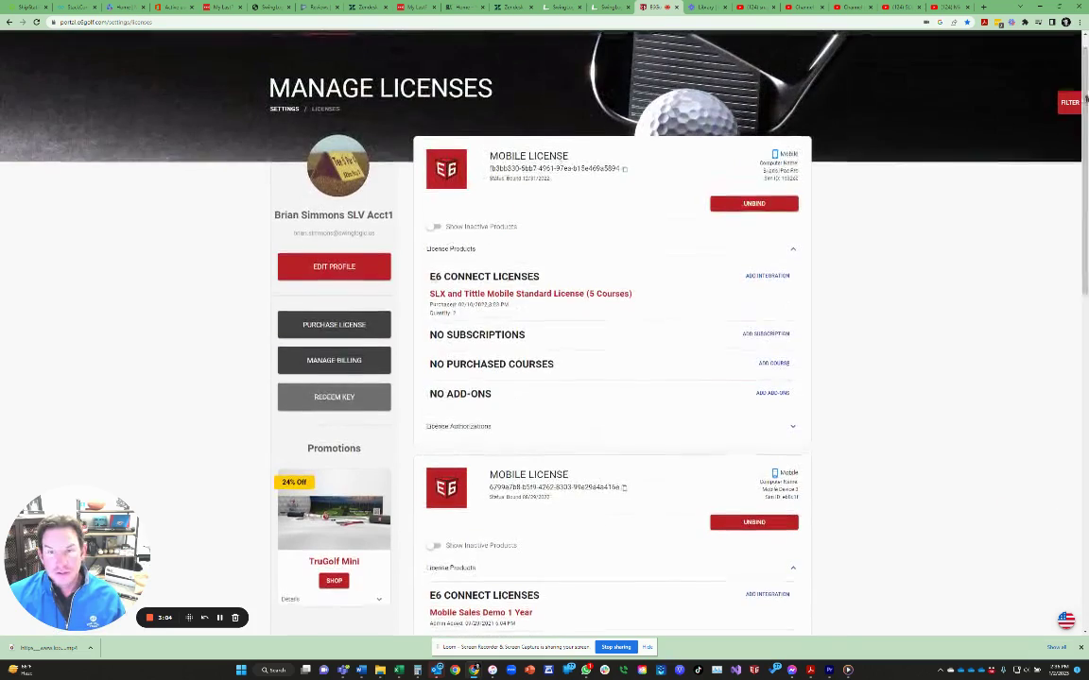
pyautogui.scroll(-8, 719, 346)
pyautogui.scroll(-4, 614, 331)
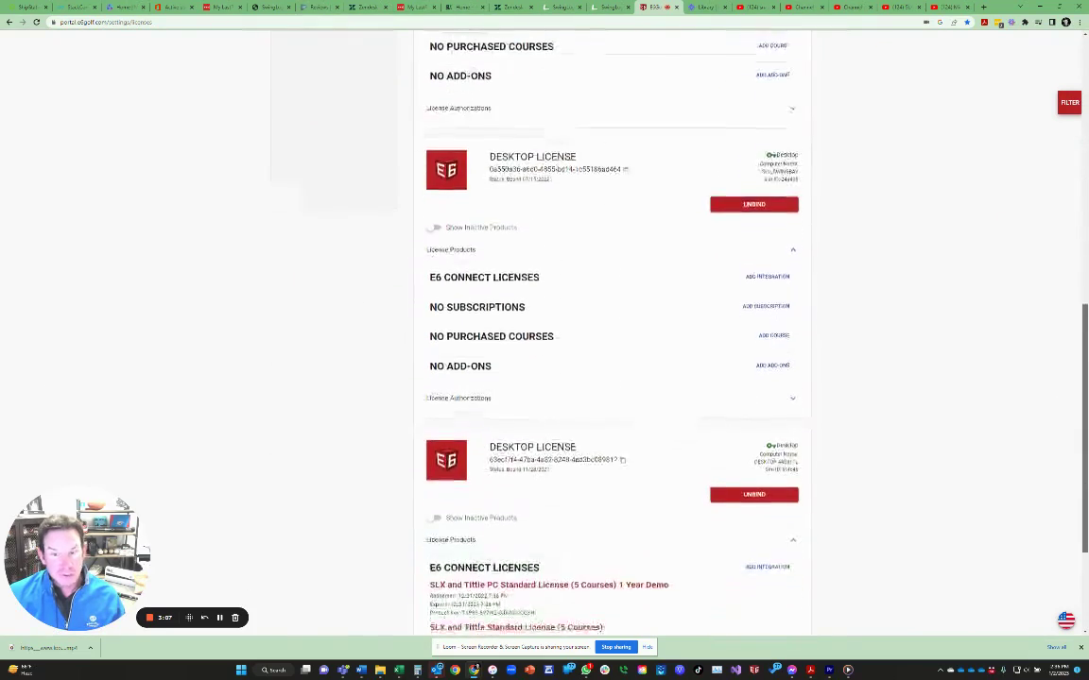
pyautogui.scroll(2, 614, 331)
pyautogui.scroll(15, 775, 515)
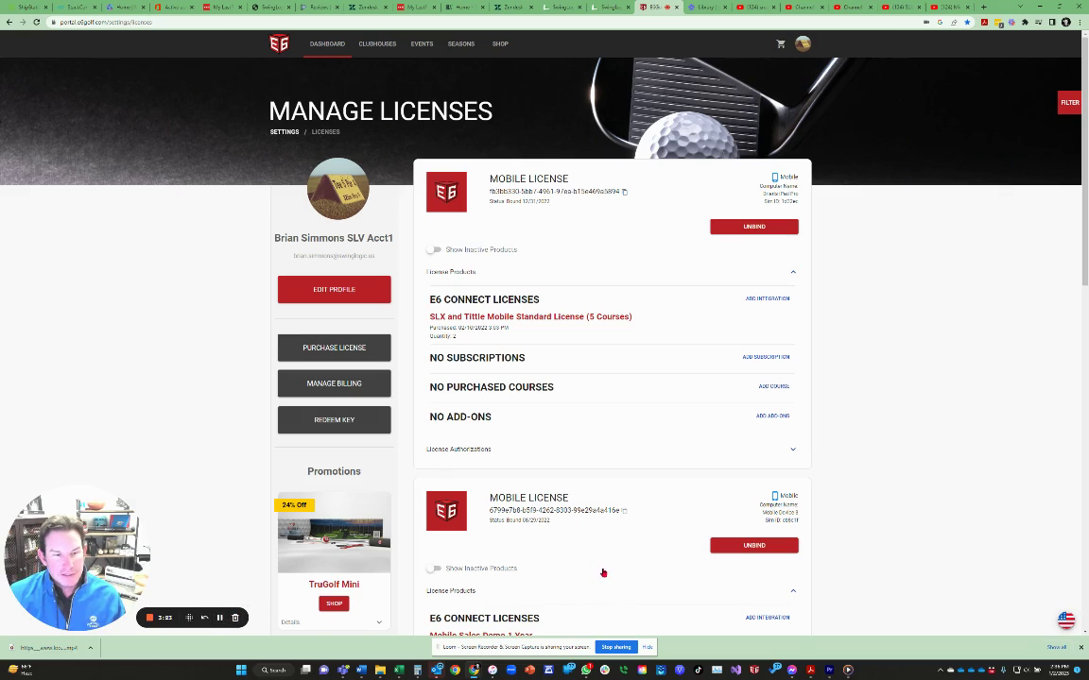
pyautogui.scroll(-2, 728, 481)
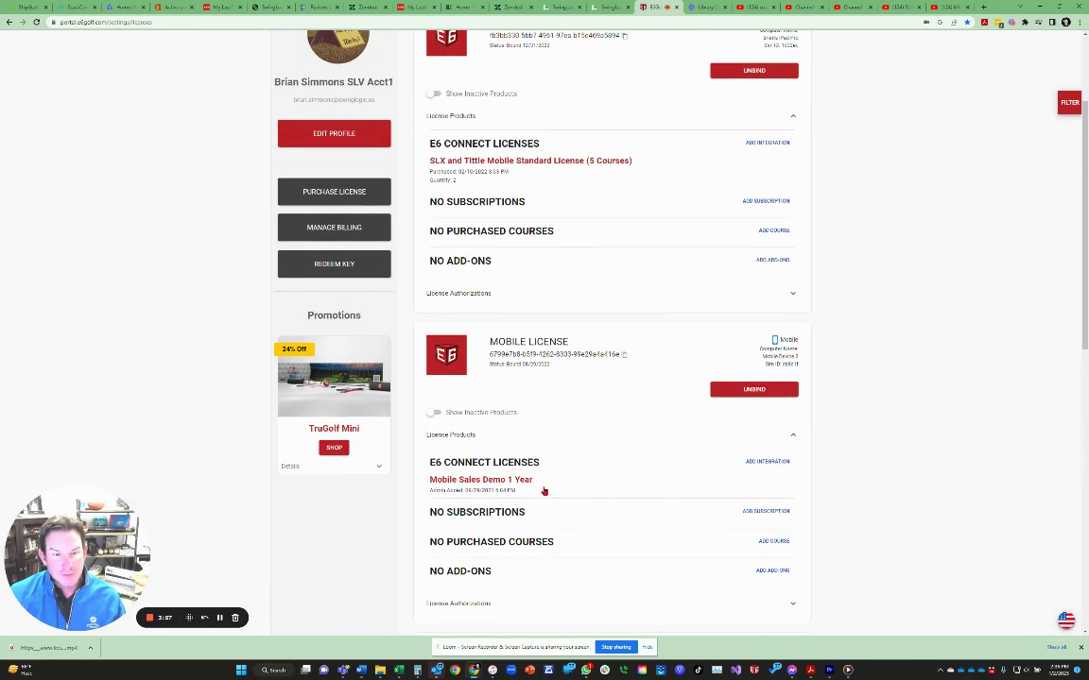
pyautogui.scroll(-2, 610, 470)
pyautogui.scroll(-2, 610, 471)
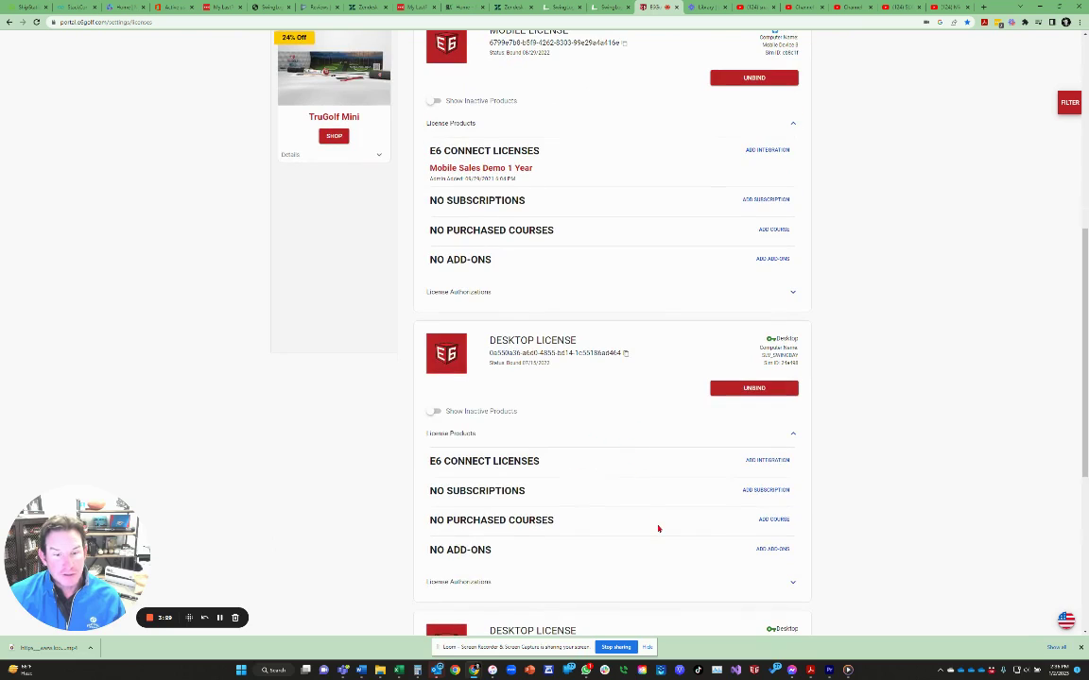
pyautogui.scroll(-2, 659, 526)
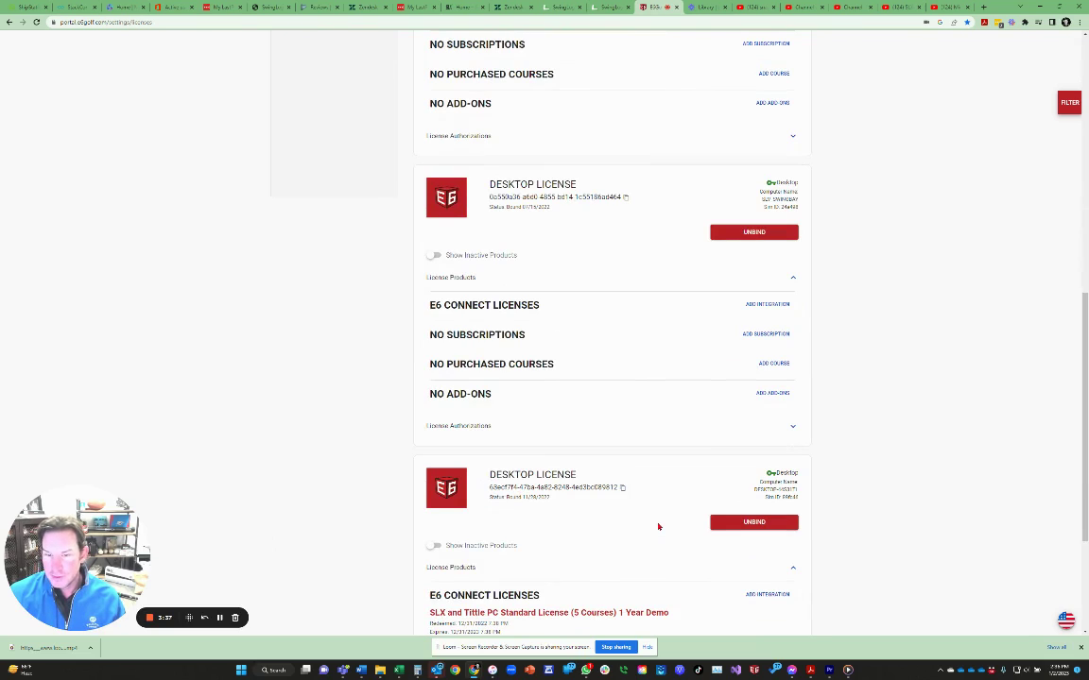
# Step: Unbind the first mobile license, which holds the SLX and Tittle Mobile Standard License (5 Courses), from its device
pyautogui.scroll(15, 658, 526)
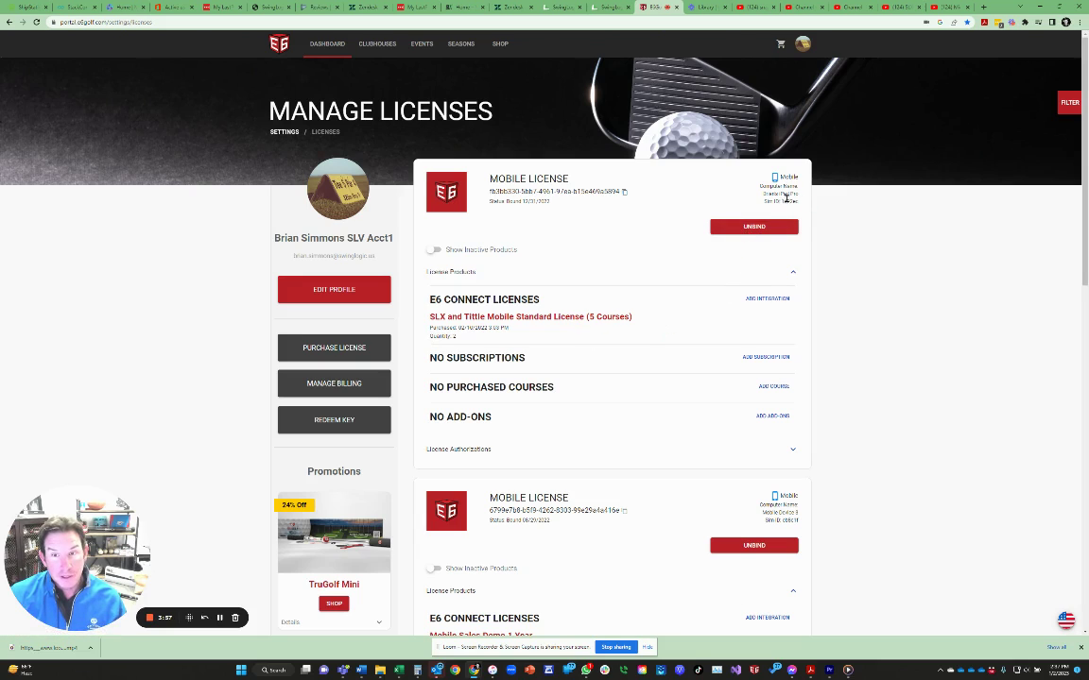
pyautogui.click(760, 233)
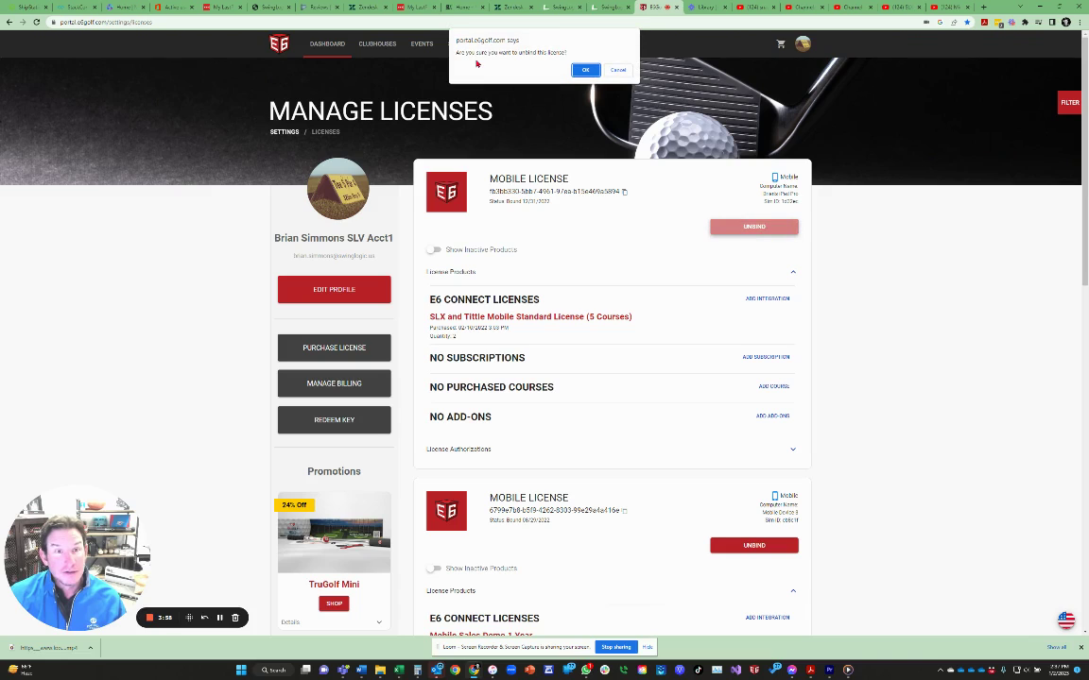
pyautogui.click(585, 71)
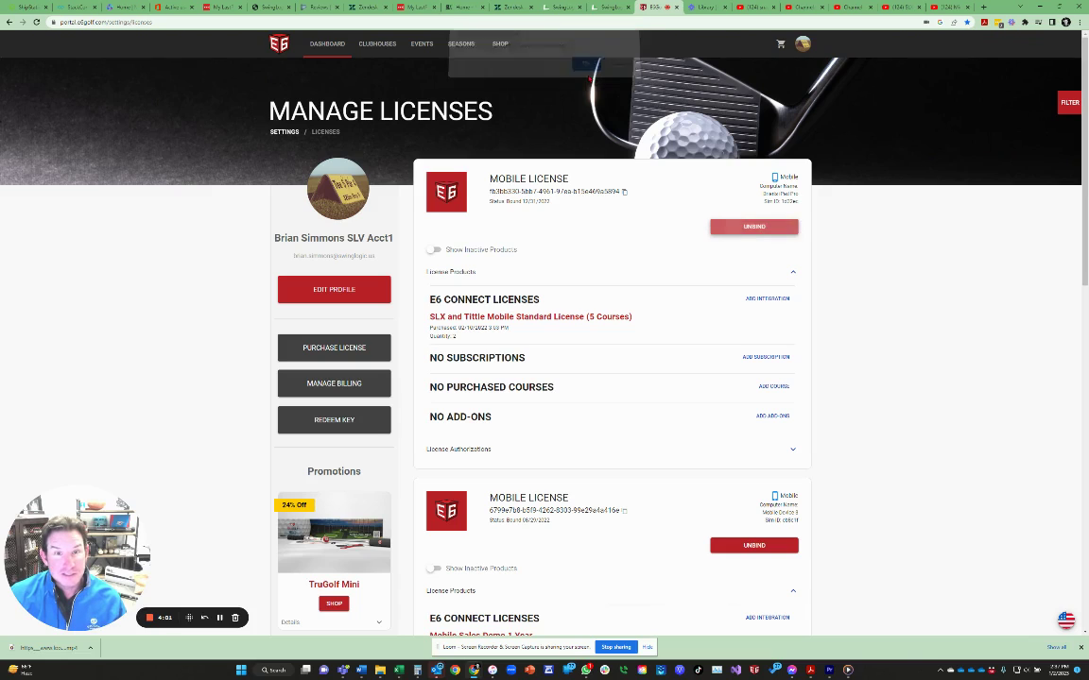